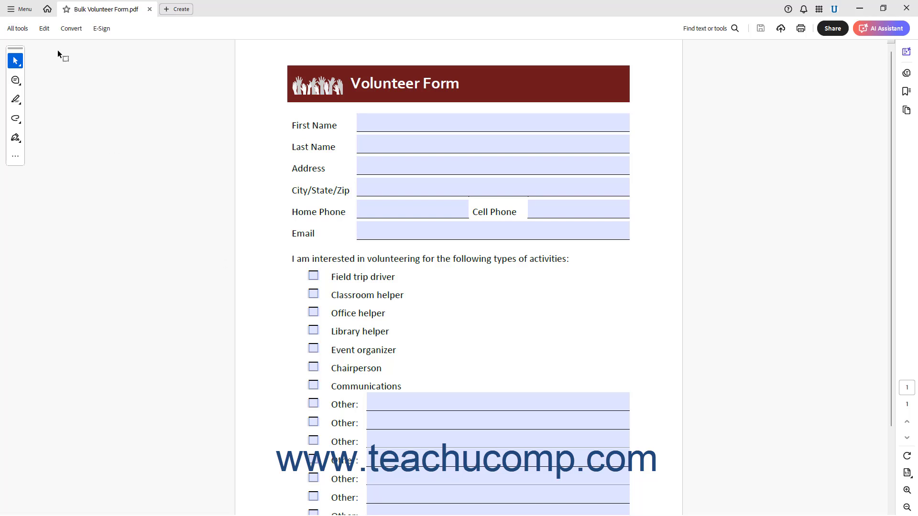
Start a Send in bulk signature request from Acrobat's E-Sign options
{"action": "left_click", "coordinate": [99, 30]}
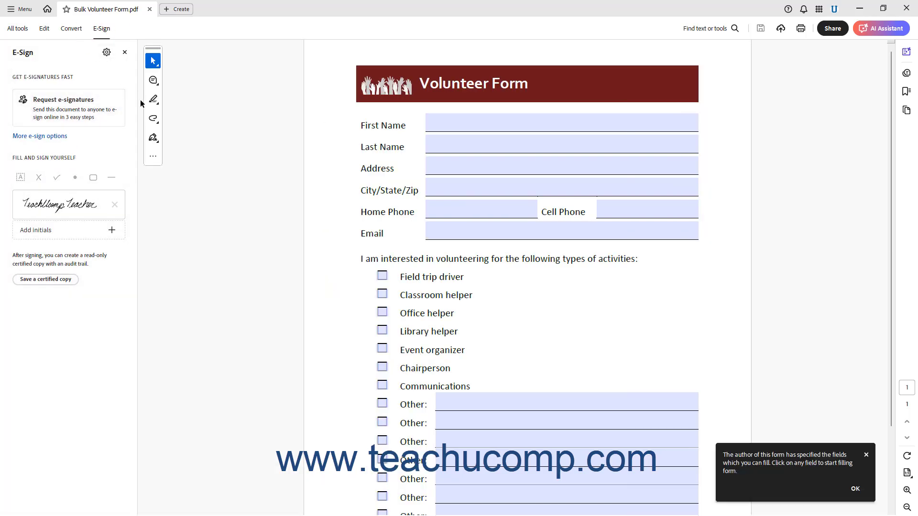
{"action": "left_click", "coordinate": [58, 138]}
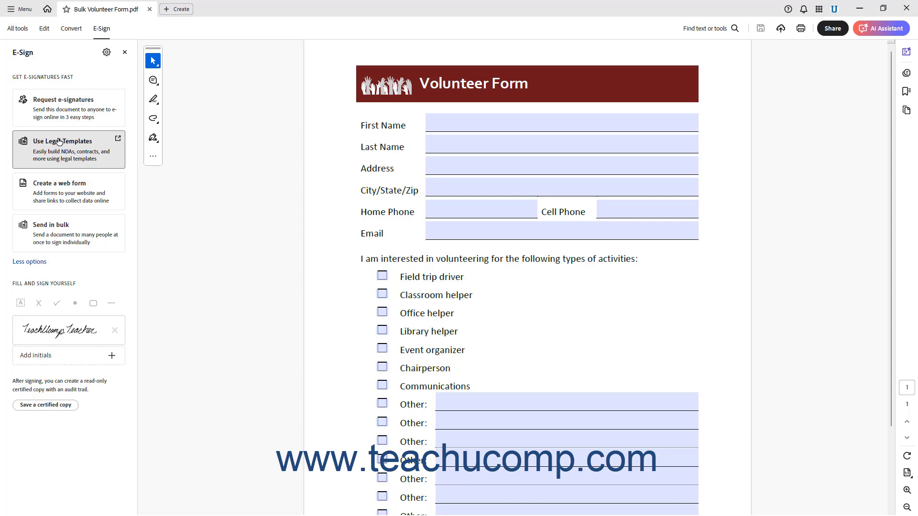
{"action": "left_click", "coordinate": [65, 230]}
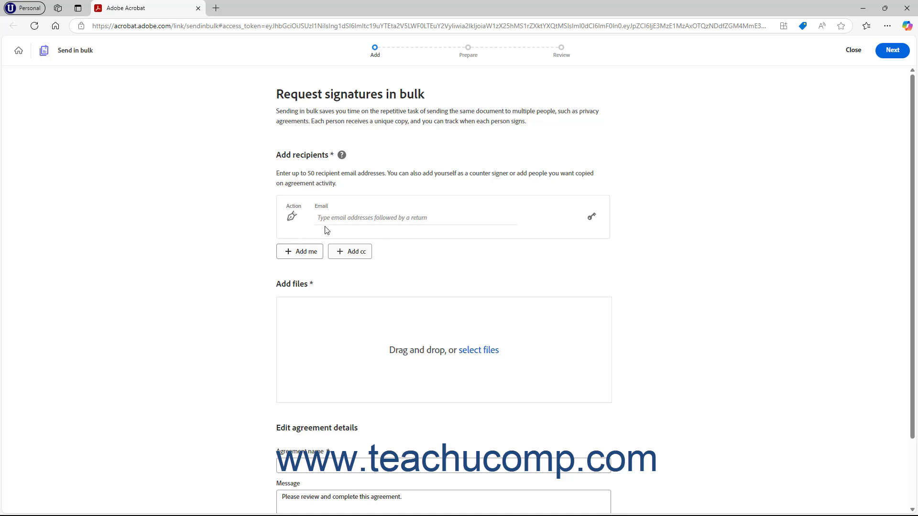
Enter the first recipient's email address and pick the second recipient's address from the autocomplete suggestion
{"action": "left_click", "coordinate": [340, 218]}
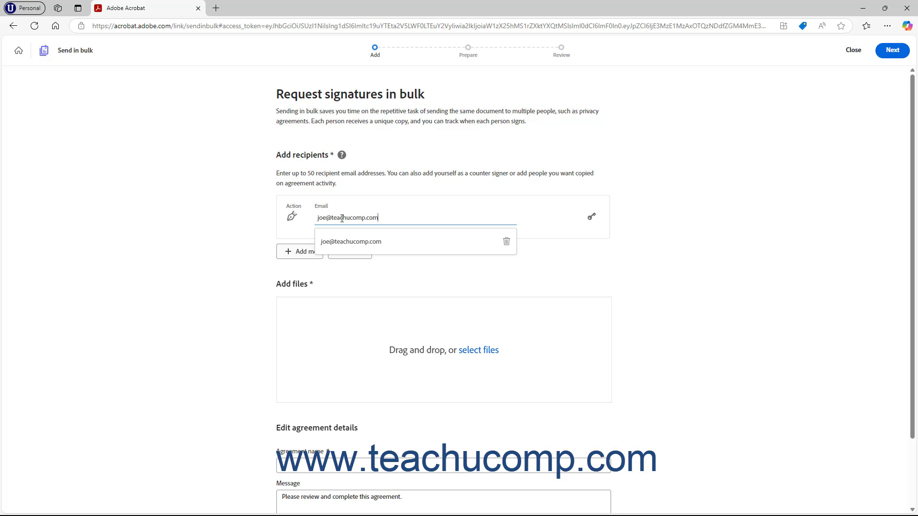
{"action": "key", "text": "Return"}
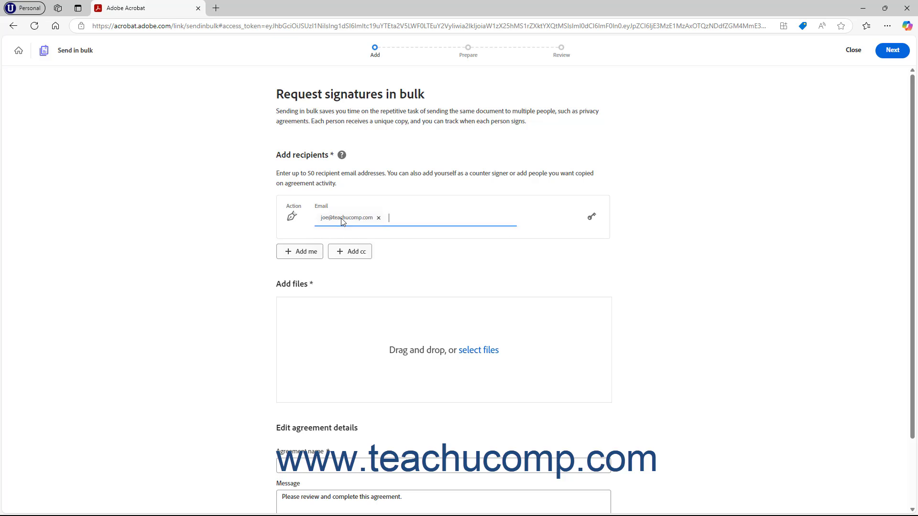
{"action": "left_click", "coordinate": [352, 248]}
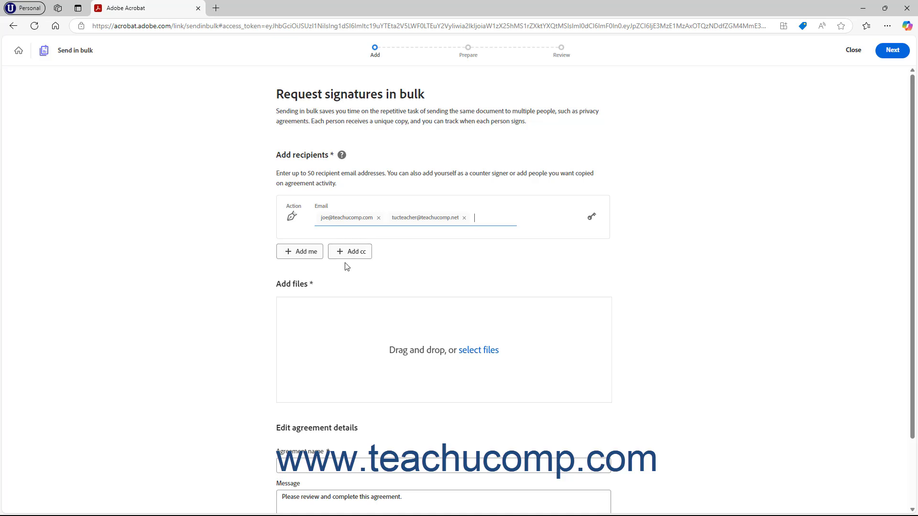
{"action": "left_click", "coordinate": [592, 219]}
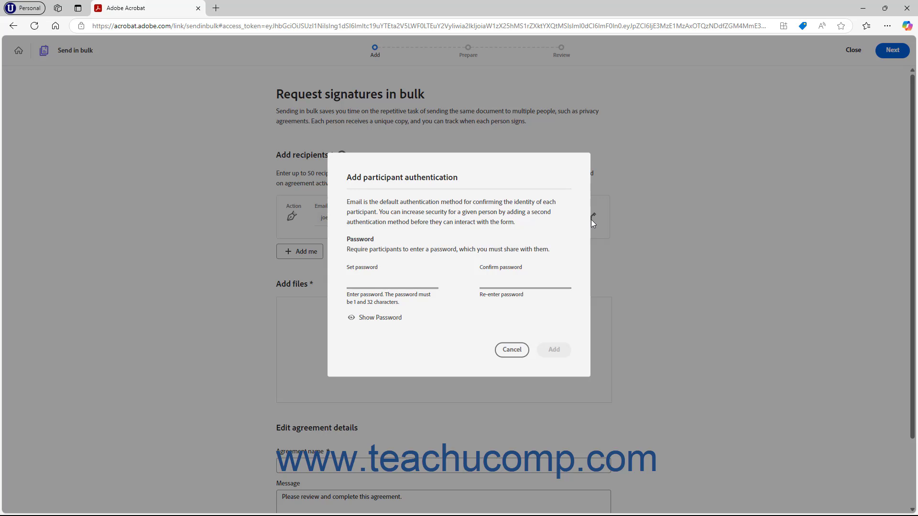
{"action": "left_click", "coordinate": [384, 281]}
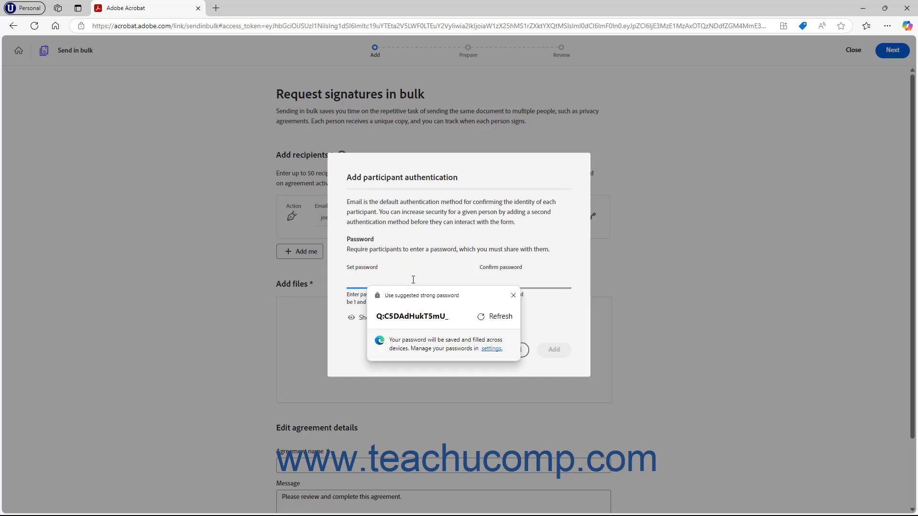
{"action": "left_click", "coordinate": [533, 280]}
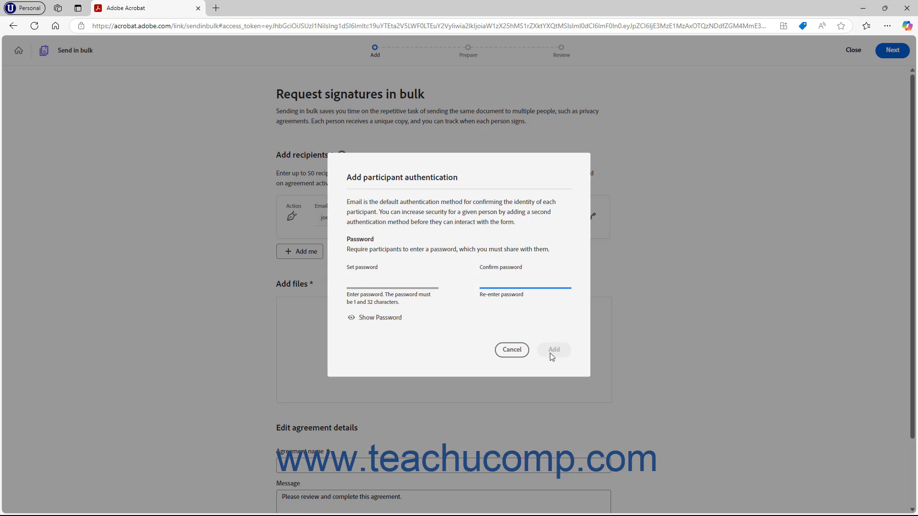
{"action": "left_click", "coordinate": [512, 351]}
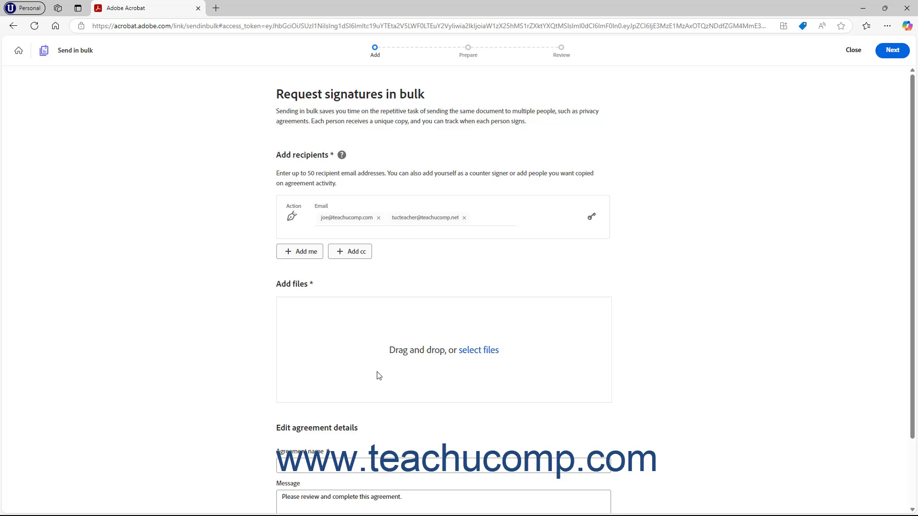
Upload Bulk Volunteer Form.pdf from the computer by dragging it in from the Documents folder
{"action": "left_click", "coordinate": [478, 354]}
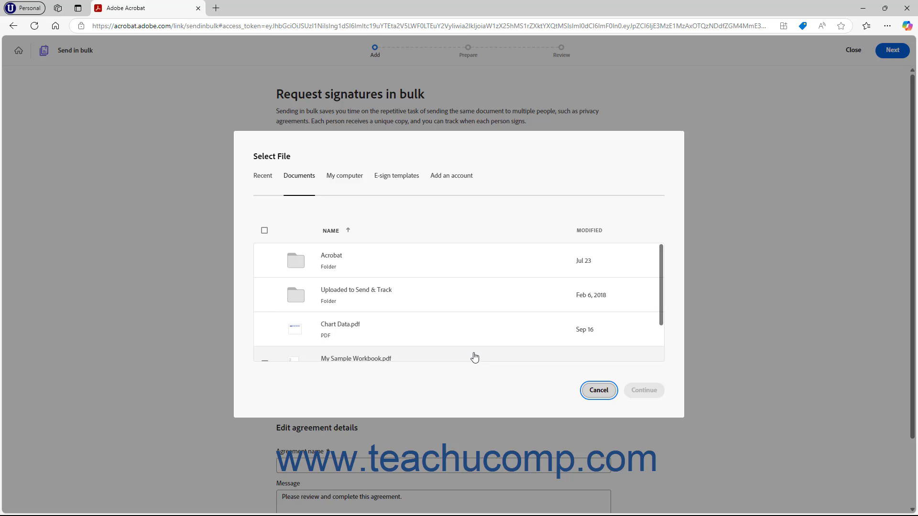
{"action": "left_click", "coordinate": [338, 179]}
{"action": "mouse_move", "coordinate": [432, 511]}
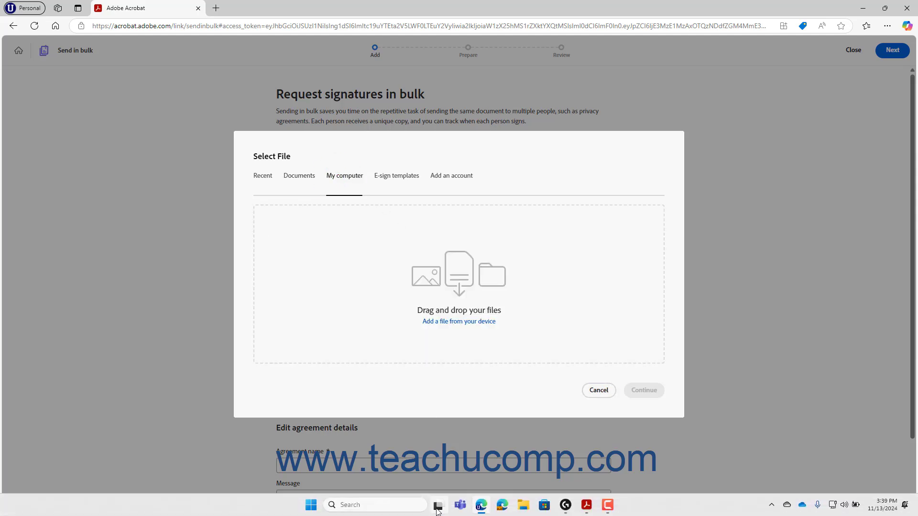
{"action": "left_click", "coordinate": [524, 506]}
{"action": "left_click_drag", "start_coordinate": [337, 62], "coordinate": [621, 61]}
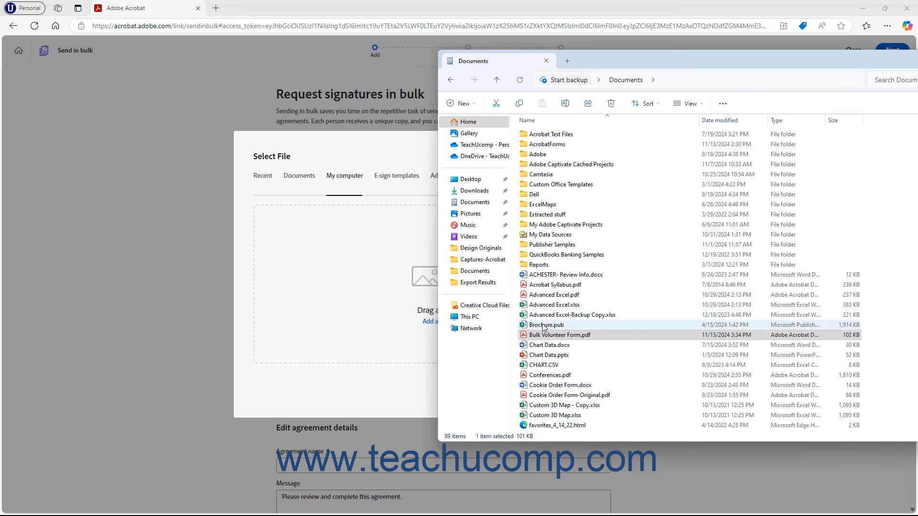
{"action": "left_click_drag", "start_coordinate": [545, 334], "coordinate": [346, 288]}
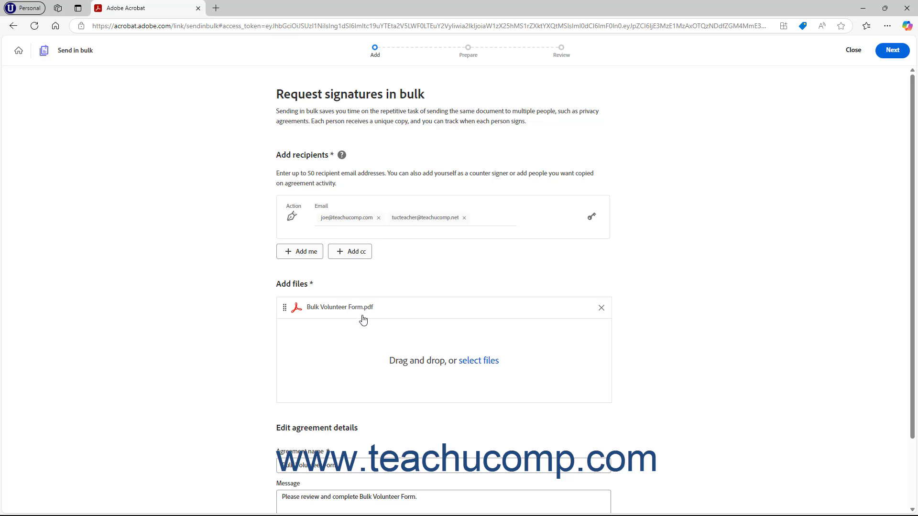
Check the pre-filled Agreement name and Message, then continue to the Prepare step
{"action": "scroll", "coordinate": [363, 321], "scroll_direction": "down", "scroll_amount": 2}
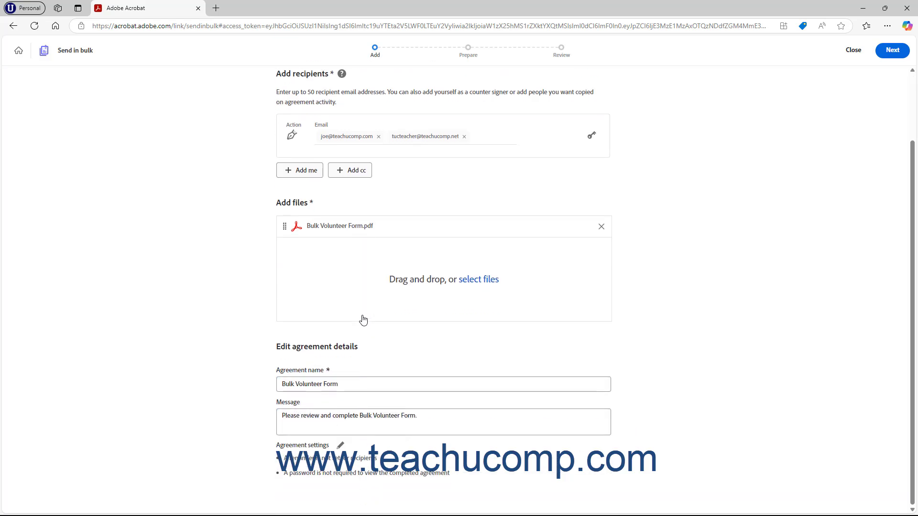
{"action": "left_click", "coordinate": [361, 384]}
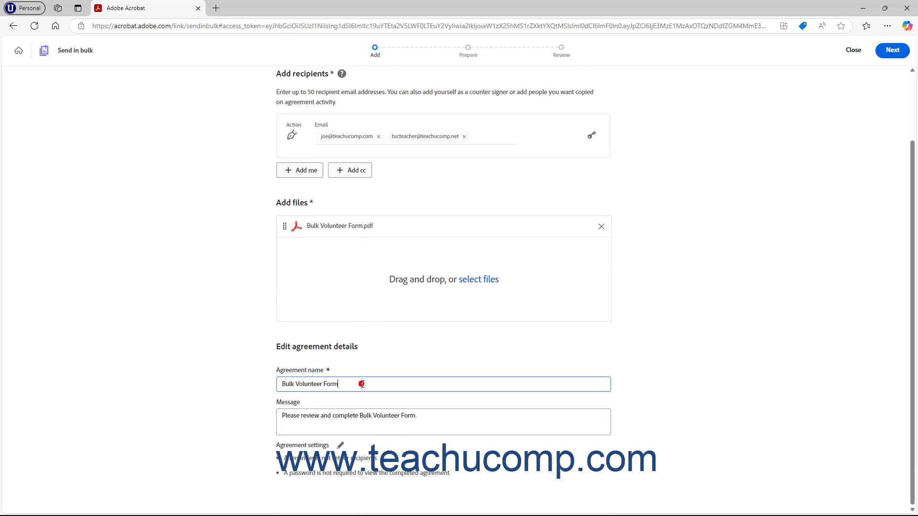
{"action": "left_click", "coordinate": [434, 419]}
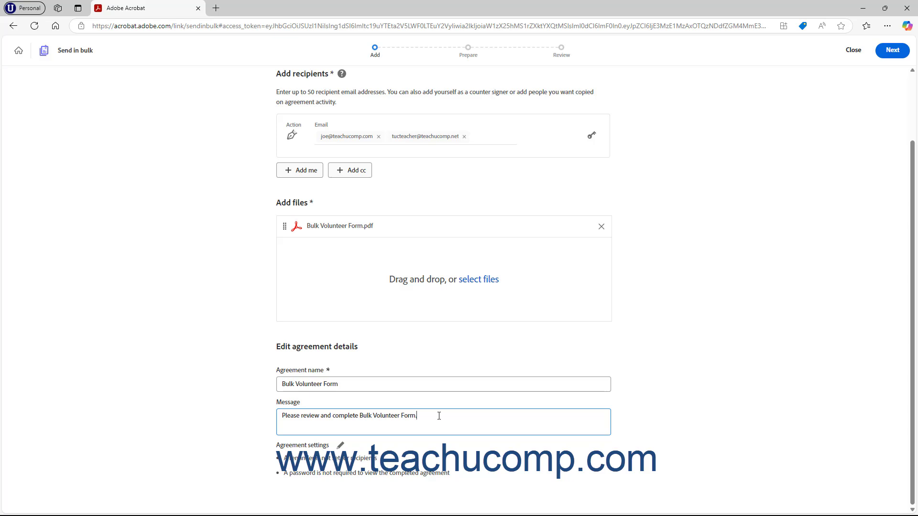
{"action": "left_click", "coordinate": [892, 51]}
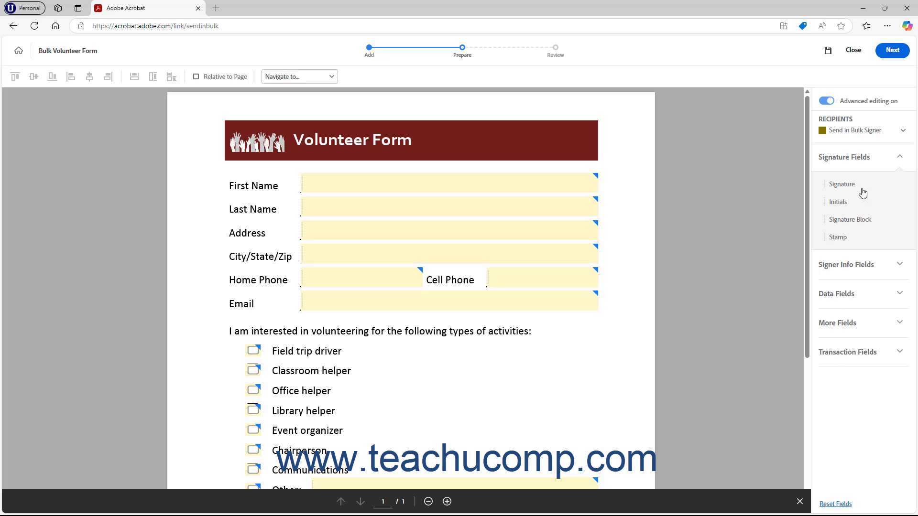
Expand the field list to reveal the attachment and hyperlink data field types
{"action": "mouse_move", "coordinate": [851, 102]}
{"action": "left_click", "coordinate": [871, 324]}
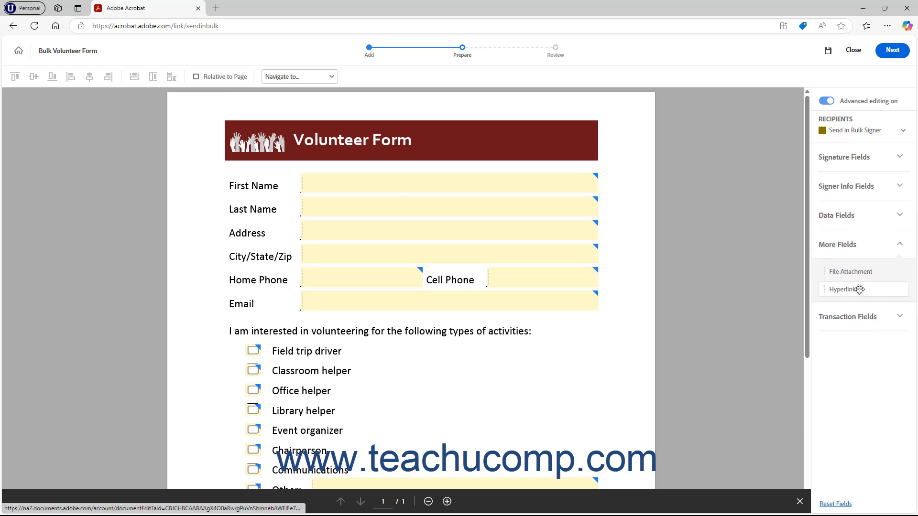
{"action": "left_click", "coordinate": [875, 218]}
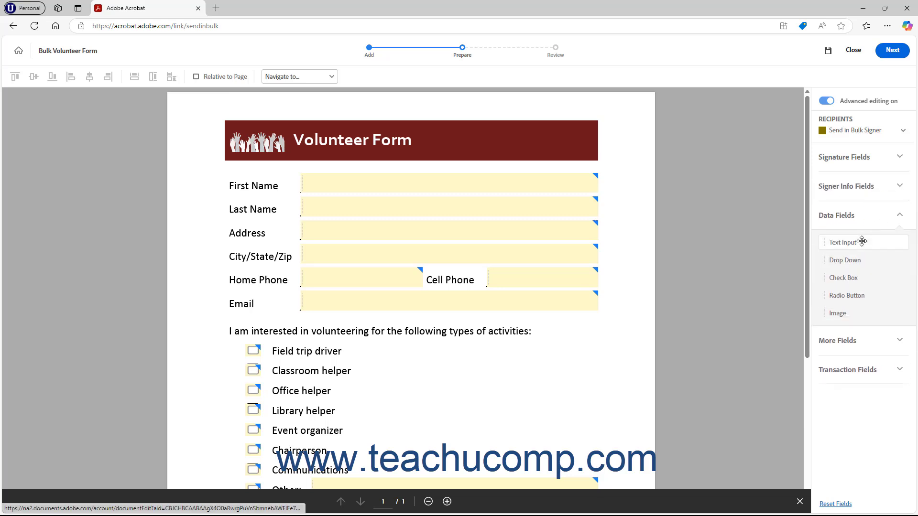
{"action": "left_click_drag", "start_coordinate": [848, 245], "coordinate": [575, 133]}
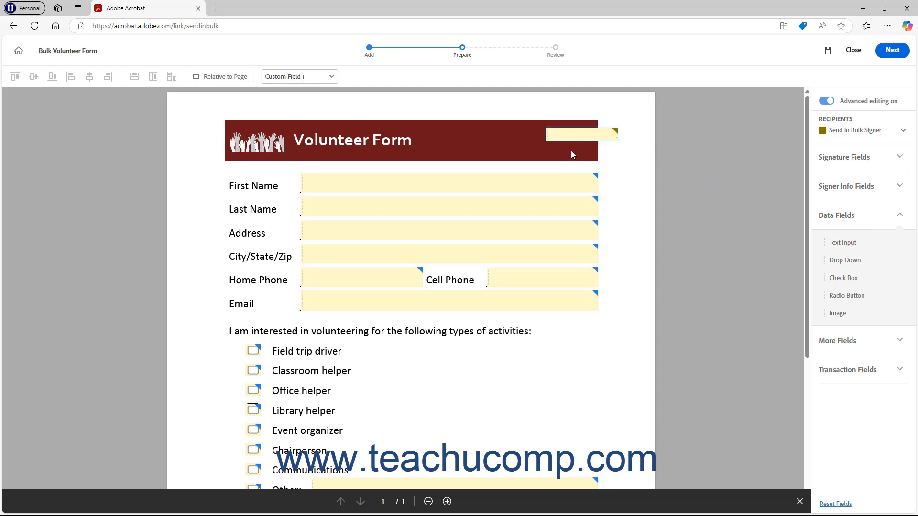
{"action": "right_click", "coordinate": [575, 134]}
{"action": "left_click", "coordinate": [607, 194]}
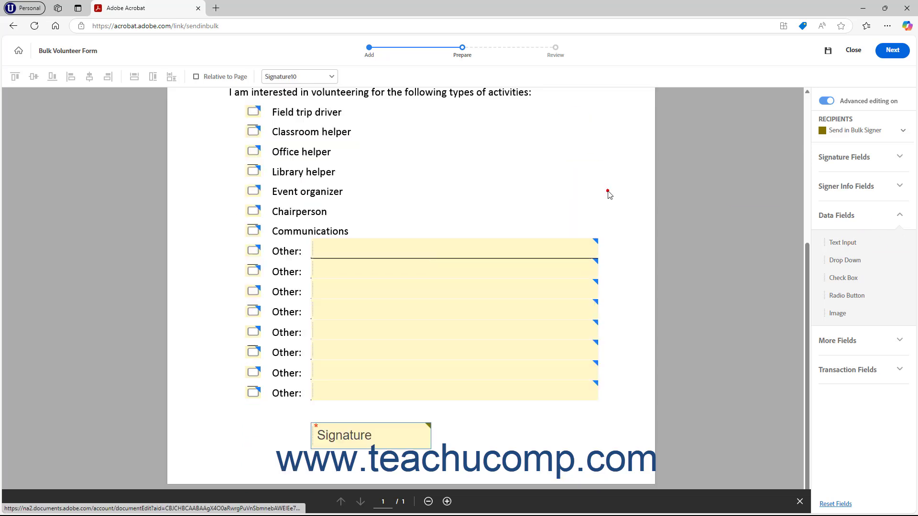
{"action": "right_click", "coordinate": [478, 250]}
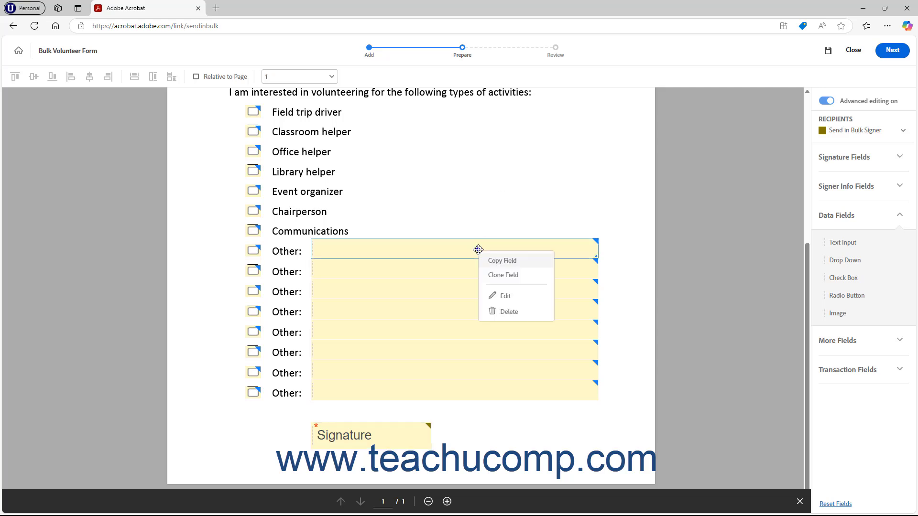
{"action": "left_click", "coordinate": [504, 295]}
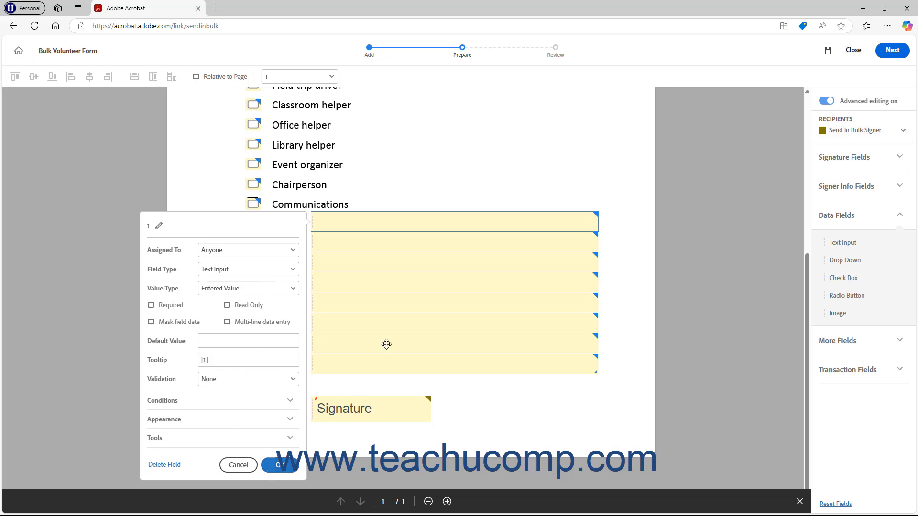
{"action": "left_click", "coordinate": [582, 224]}
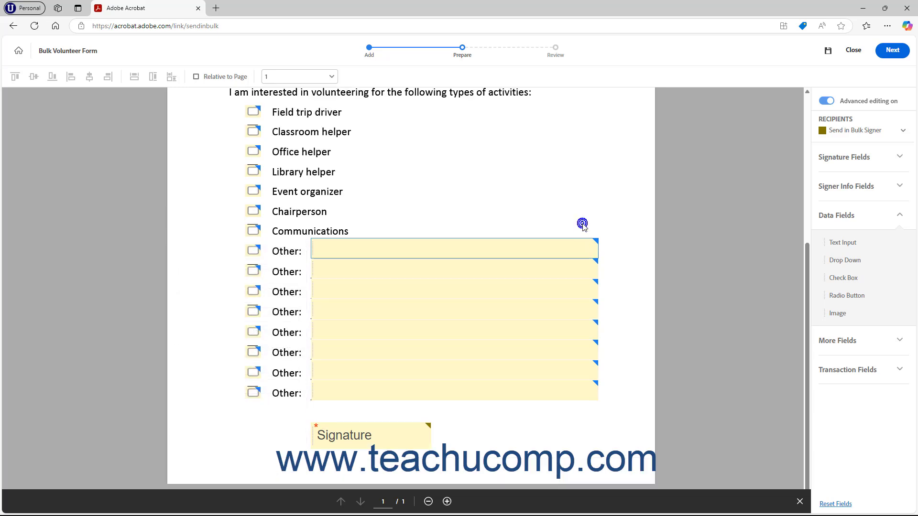
{"action": "right_click", "coordinate": [570, 249]}
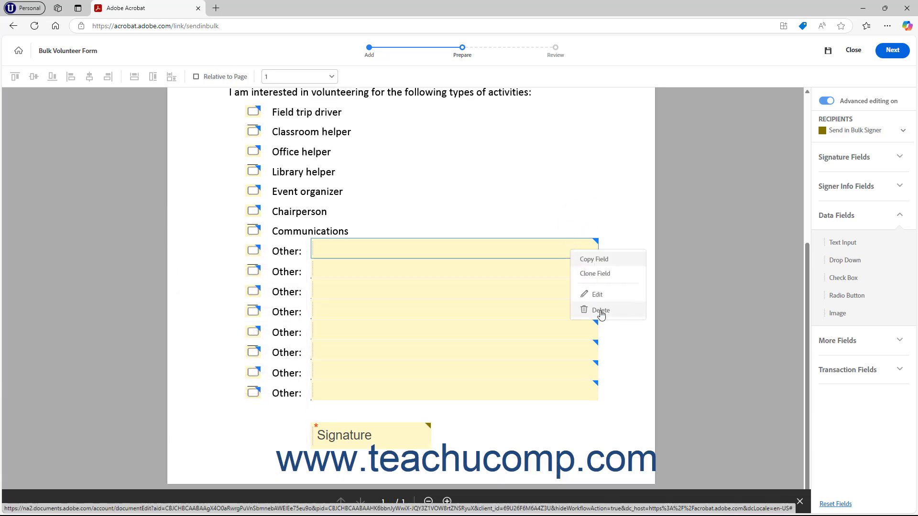
{"action": "left_click", "coordinate": [696, 264]}
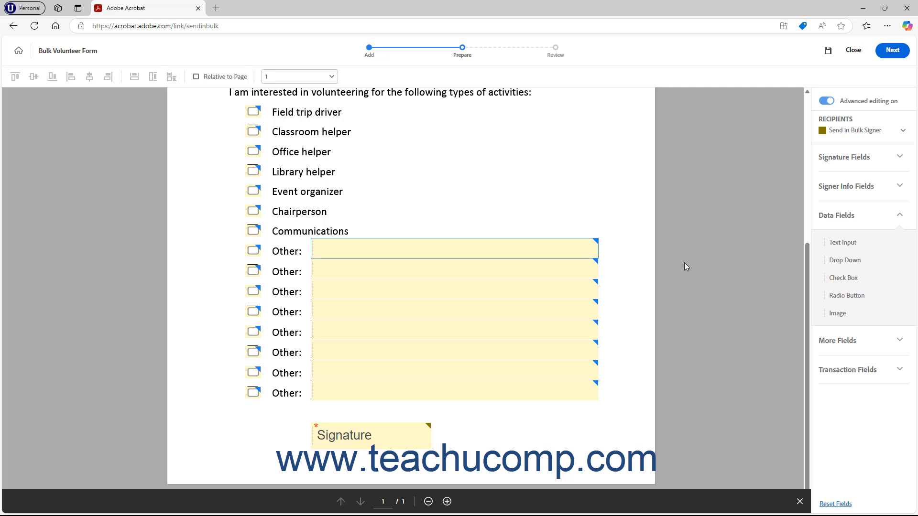
Advance the bulk request to its Review and send summary
{"action": "left_click", "coordinate": [906, 55]}
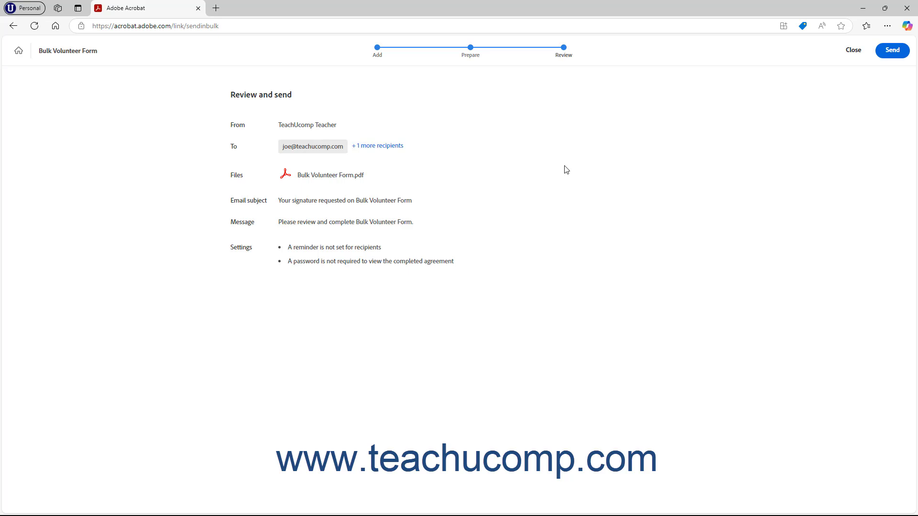
Send the request to both recipients, close the confirmation page, and reposition the Documents window
{"action": "left_click", "coordinate": [898, 53]}
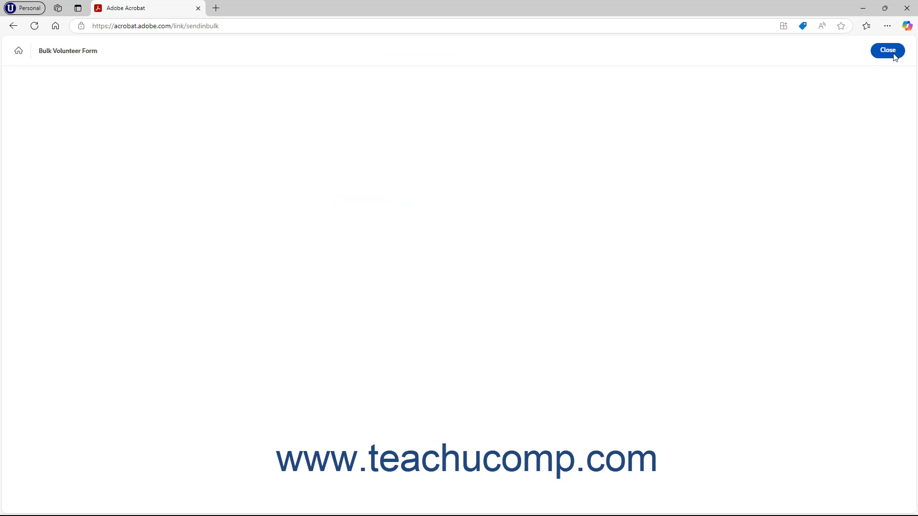
{"action": "left_click", "coordinate": [883, 53]}
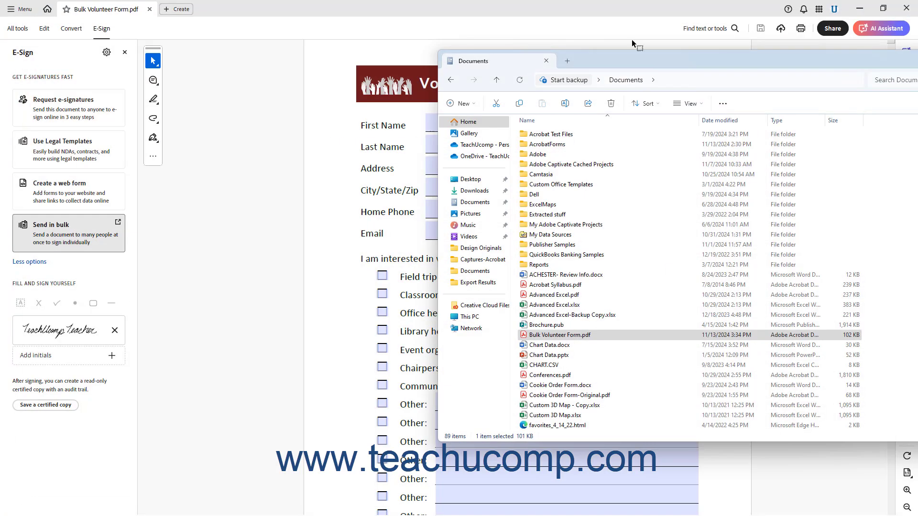
{"action": "left_click_drag", "start_coordinate": [632, 39], "coordinate": [687, 64]}
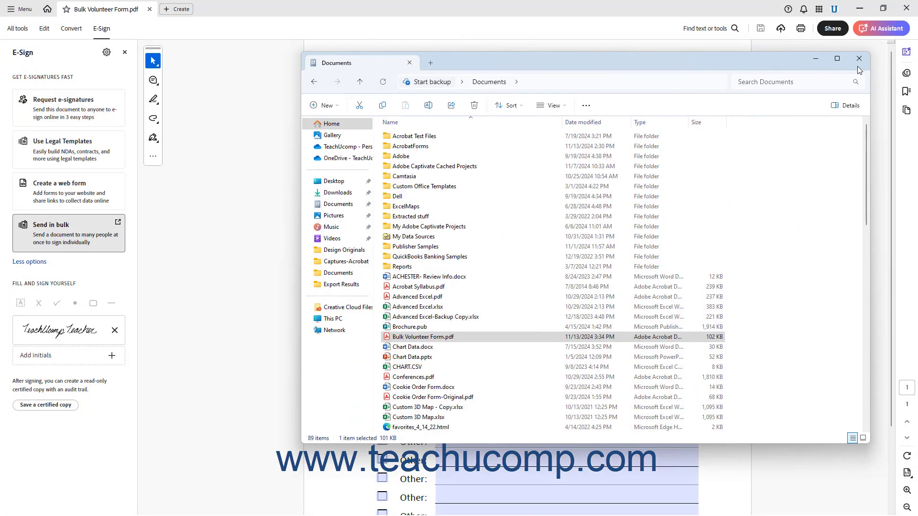